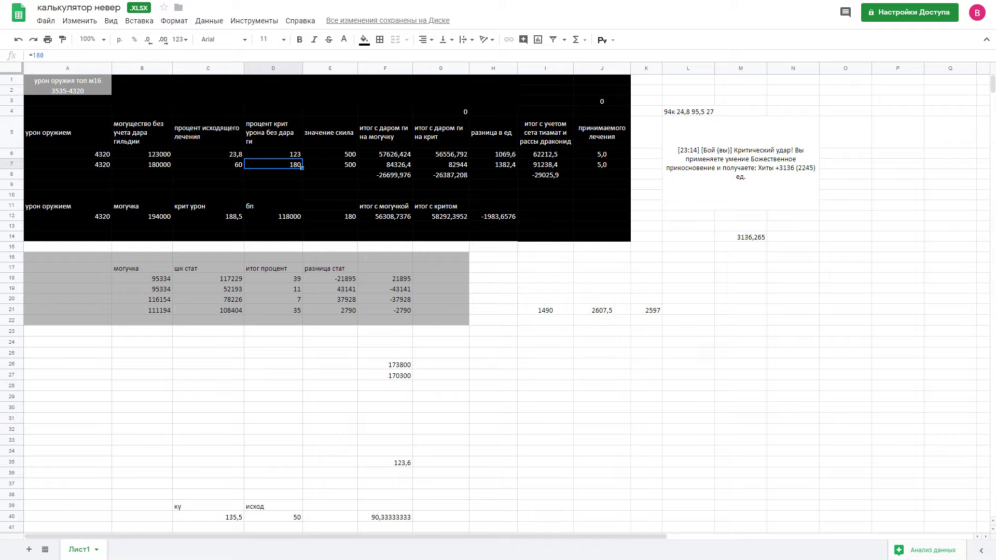
Step: Check the row 6 power and crit result formulas, and set the multiplier in cell G4 to 1
left_click(386, 155)
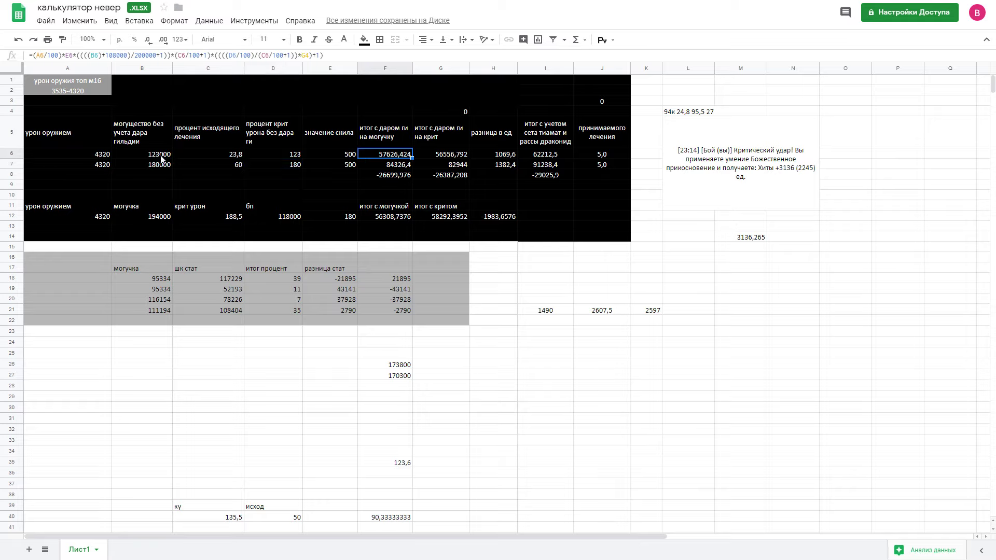
left_click(462, 155)
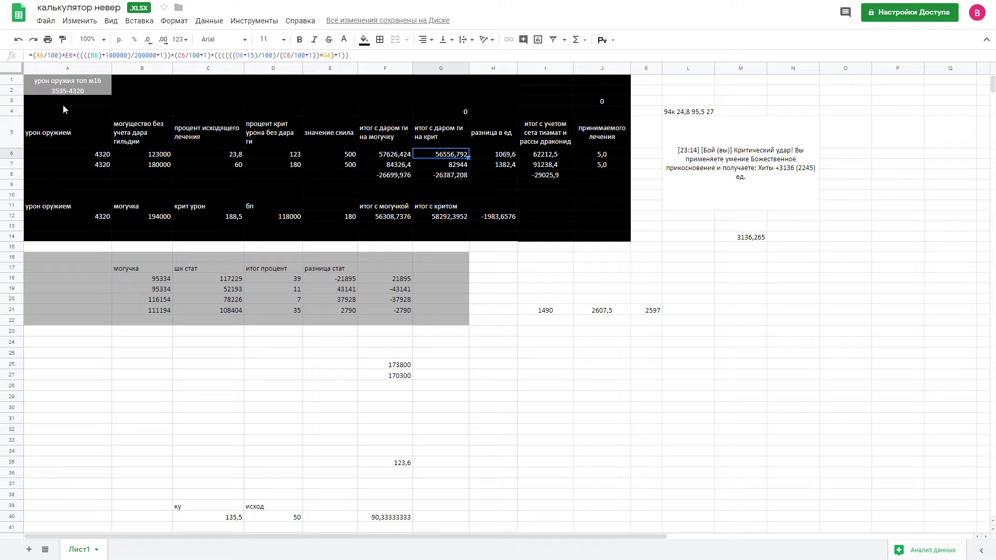
left_click(457, 110)
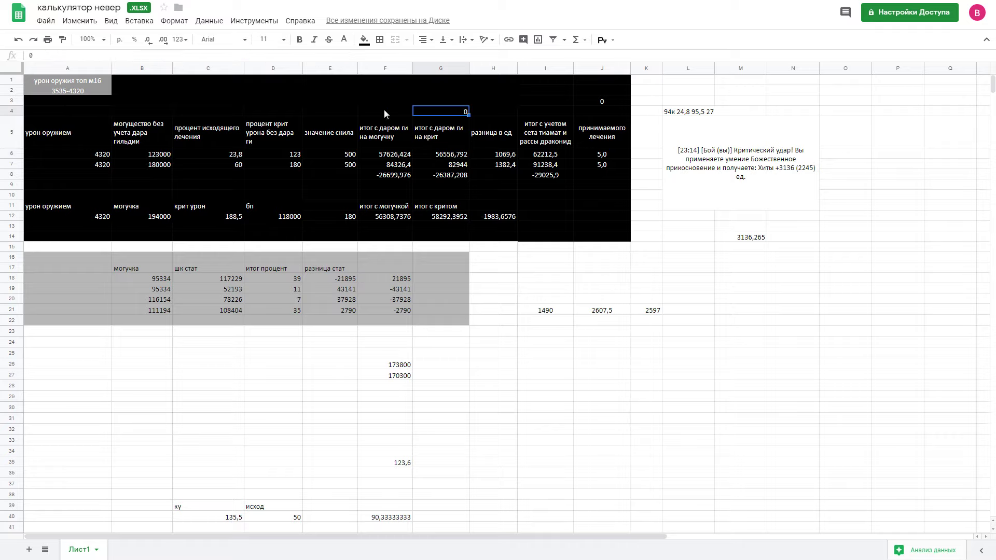
left_click(69, 57)
type("1")
key("Return")
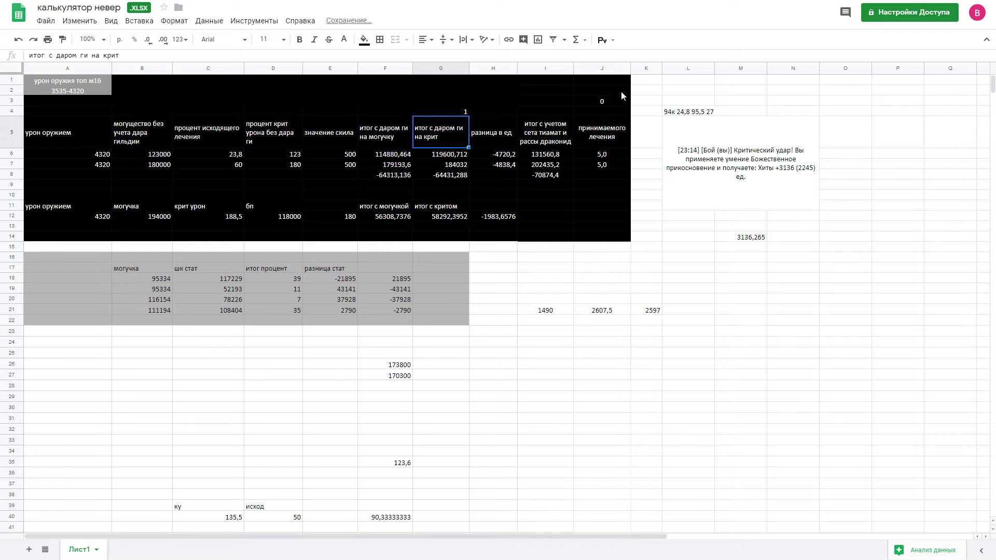
Step: Set the multiplier in cell J3, above the received healing column, to 1
left_click(596, 103)
left_click(67, 55)
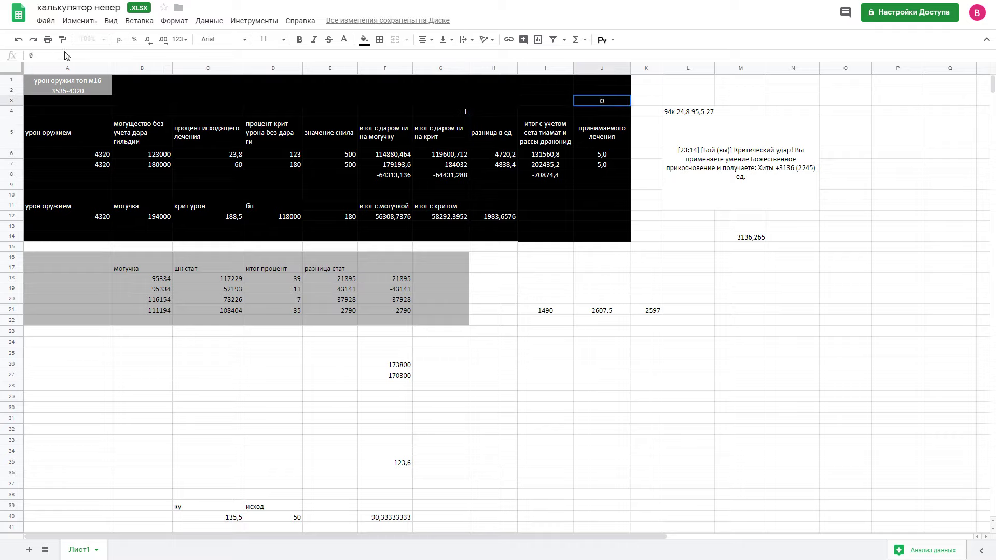
key("BackSpace")
type("1")
key("Return")
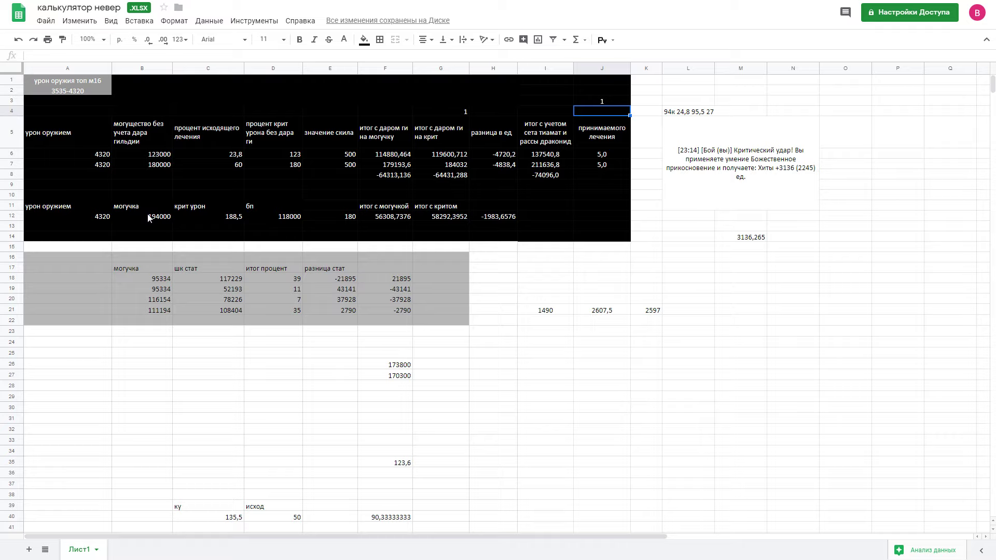
Step: Examine the F6 formula part by part: weapon damage, power, outgoing healing, skill value and crit damage terms
left_click(401, 155)
left_click_drag(59, 55, 36, 60)
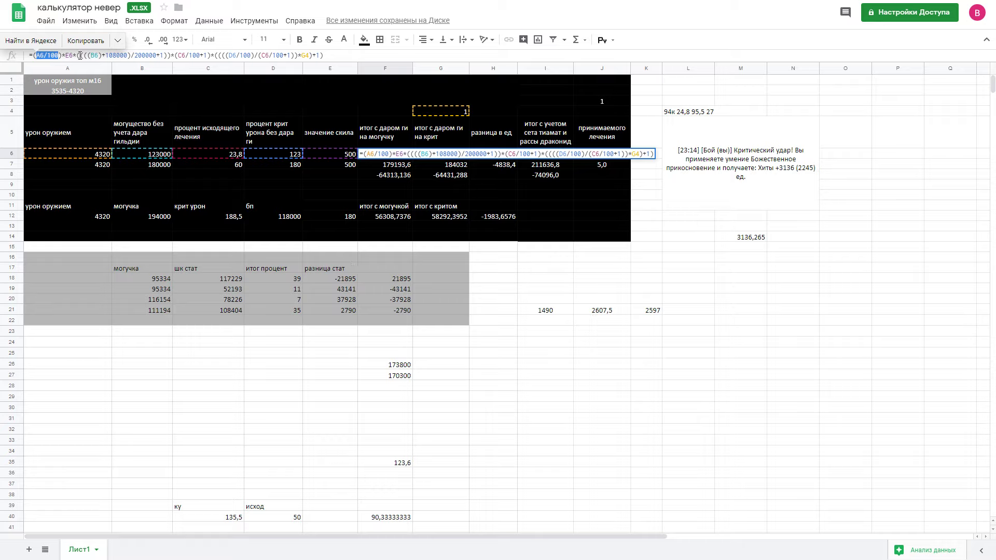
left_click_drag(78, 55, 170, 55)
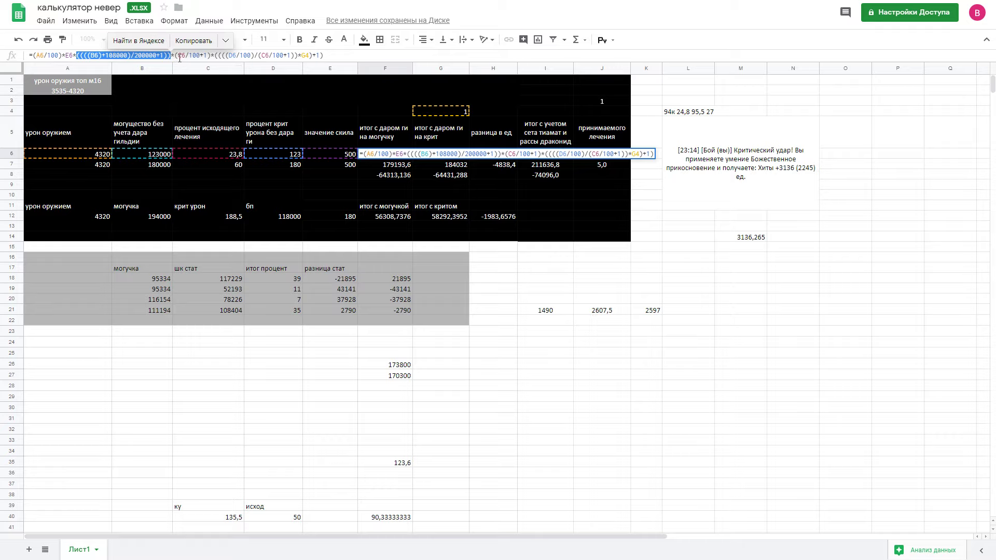
left_click_drag(178, 55, 211, 56)
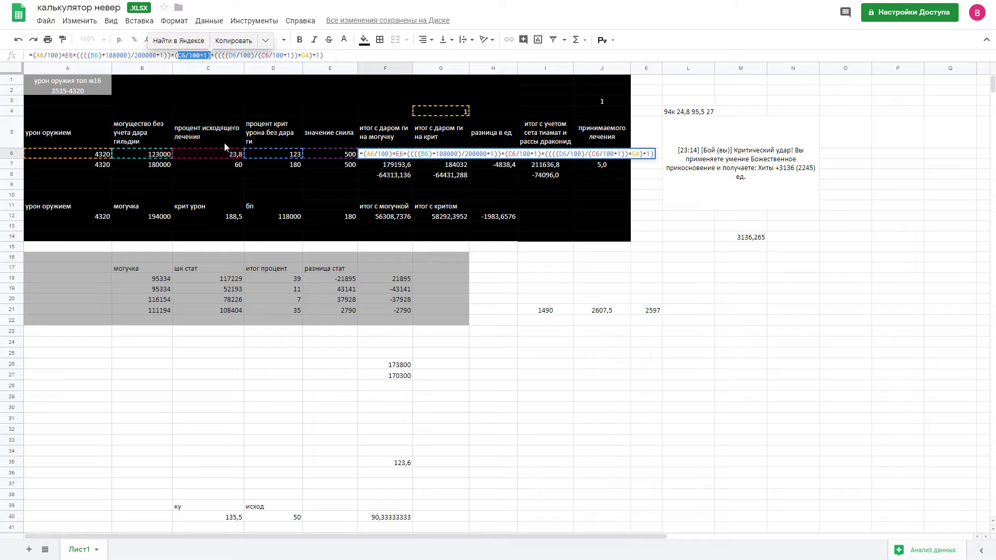
left_click_drag(64, 55, 69, 55)
double_click(67, 55)
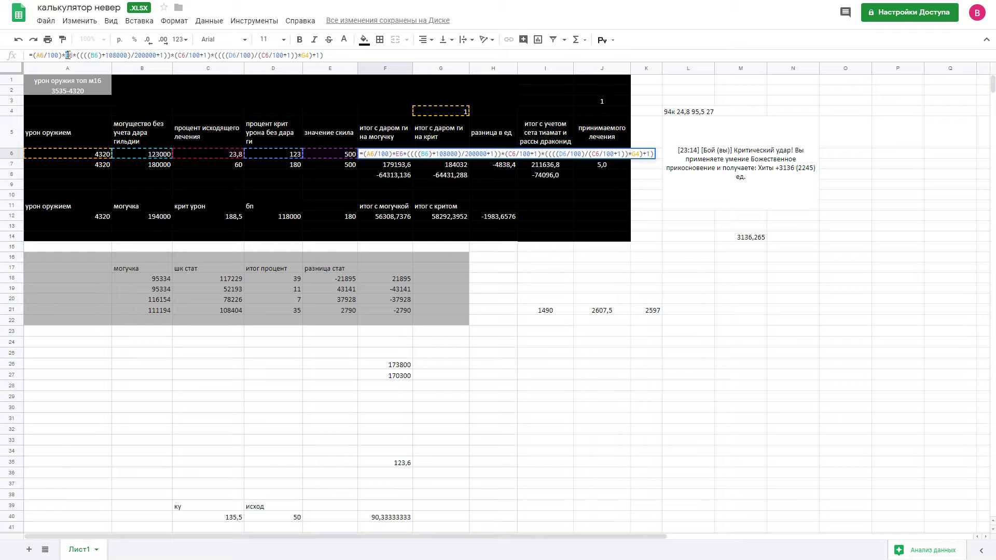
double_click(69, 55)
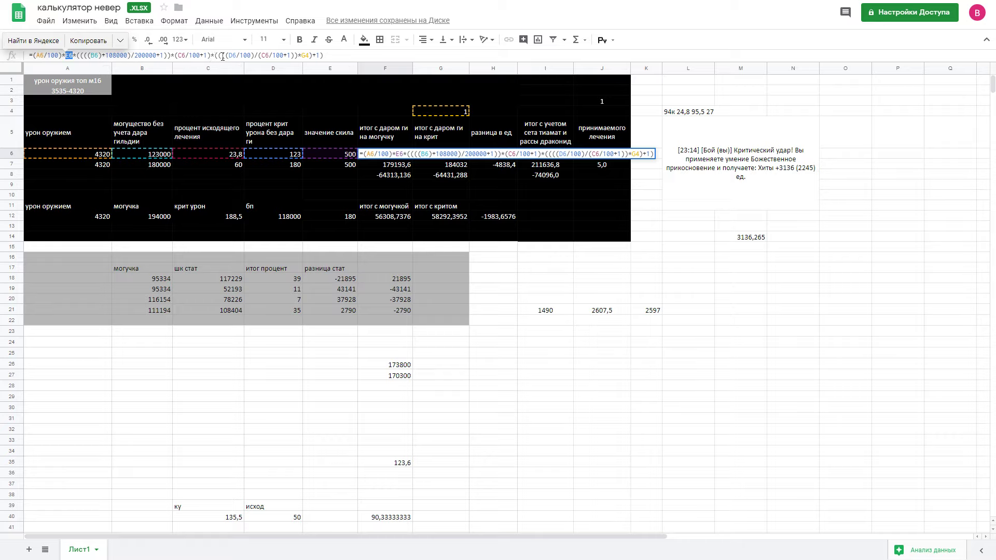
left_click_drag(214, 55, 299, 55)
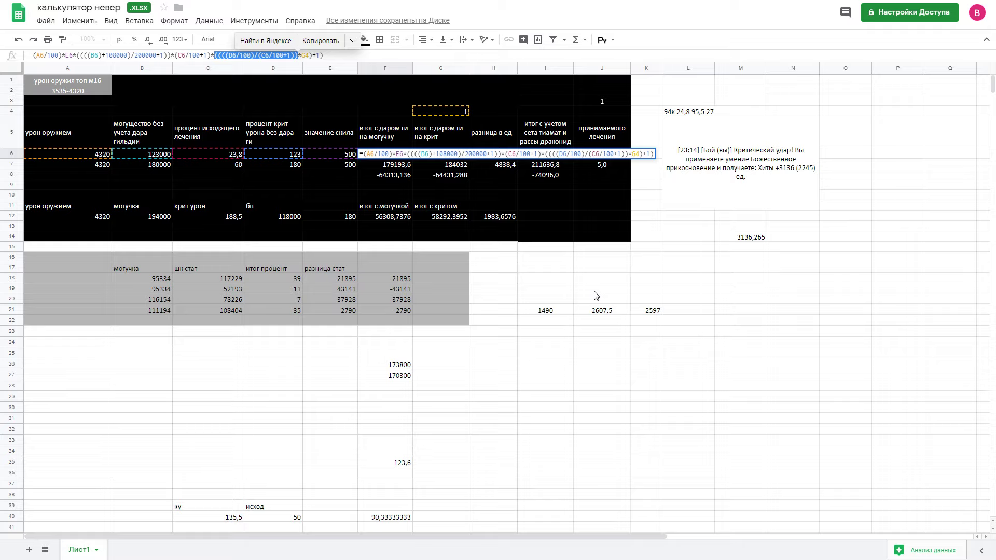
left_click(339, 185)
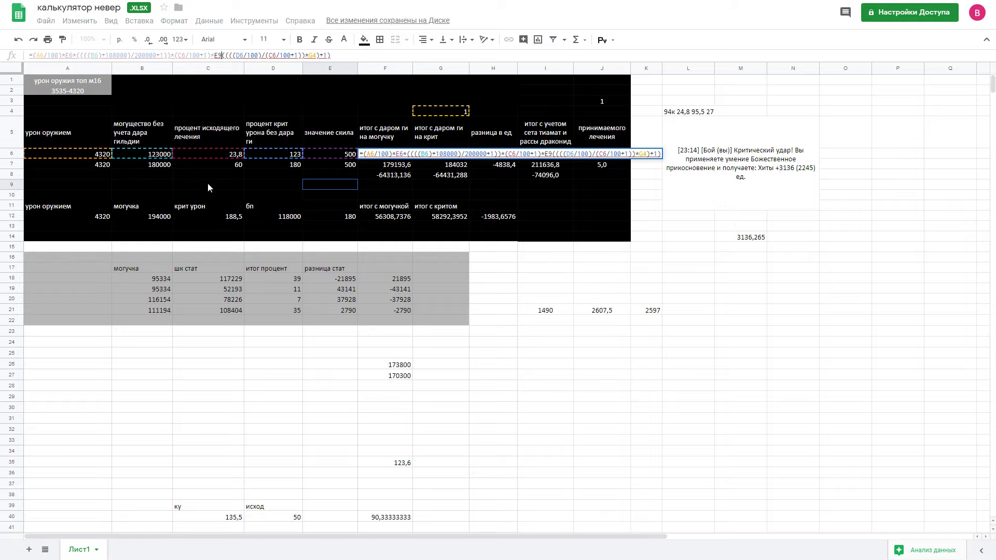
key("BackSpace")
key("BackSpace")
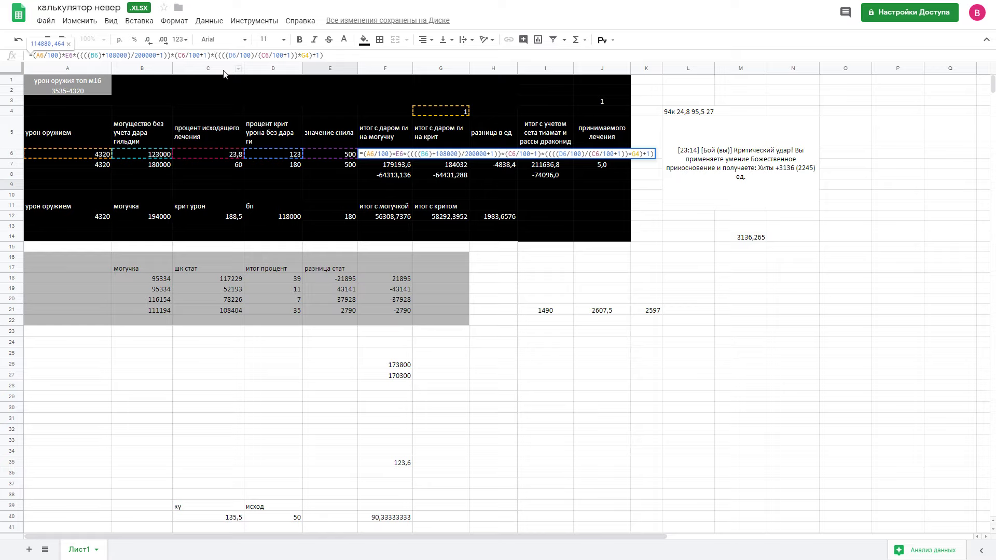
left_click(537, 331)
key("BackSpace")
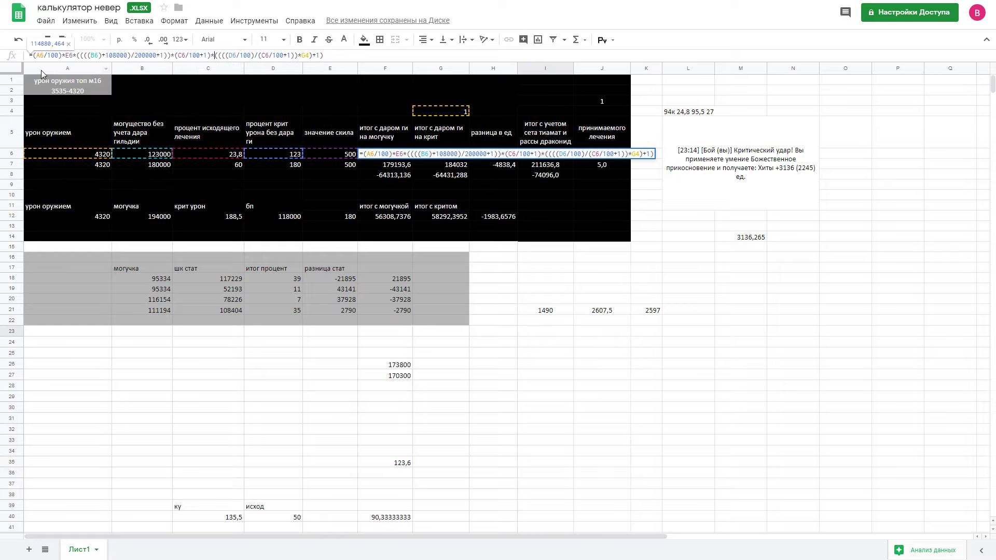
key("Return")
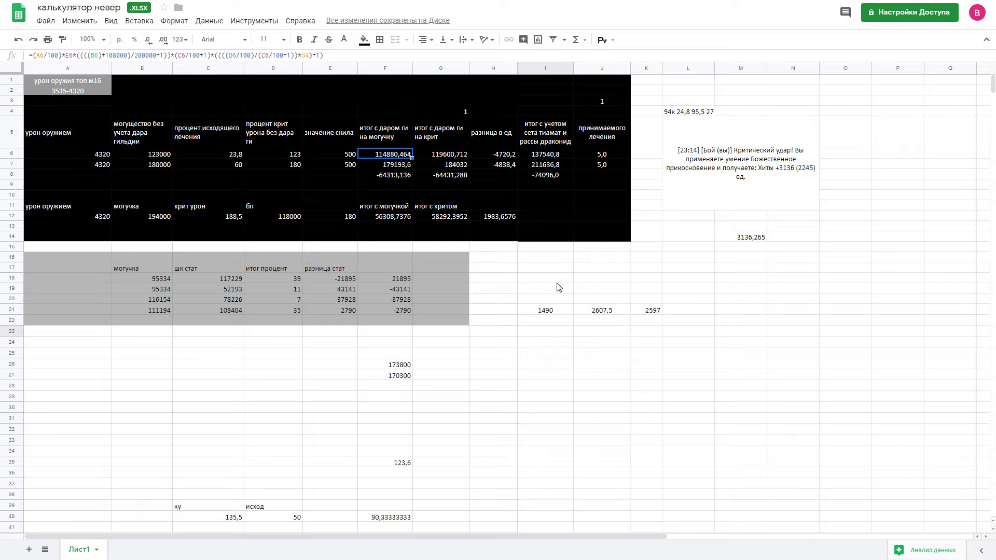
Step: Set the power without guild boon in cell B6 to 90000
left_click(125, 154)
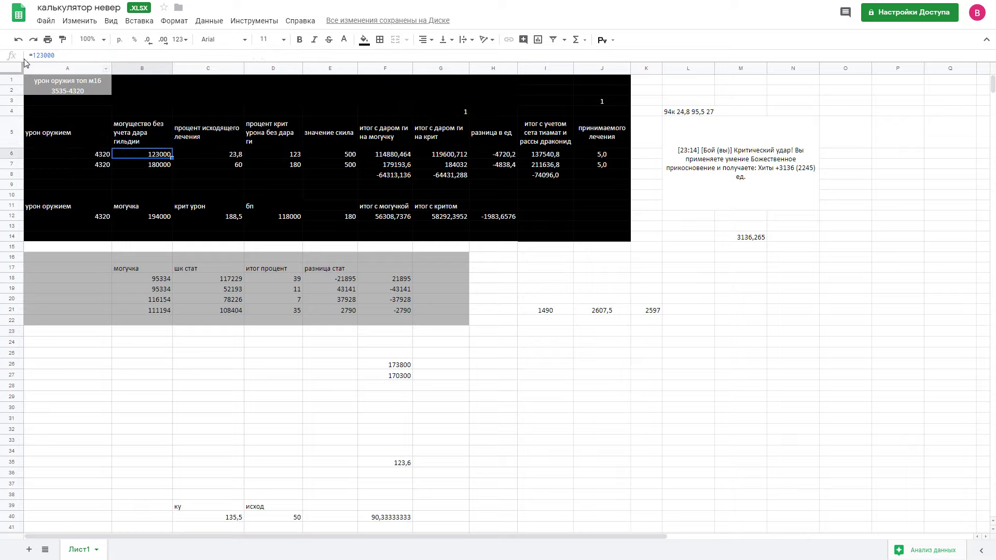
left_click(42, 54)
key("Home")
type("=")
key("BackSpace")
key("BackSpace")
key("BackSpace")
type("90")
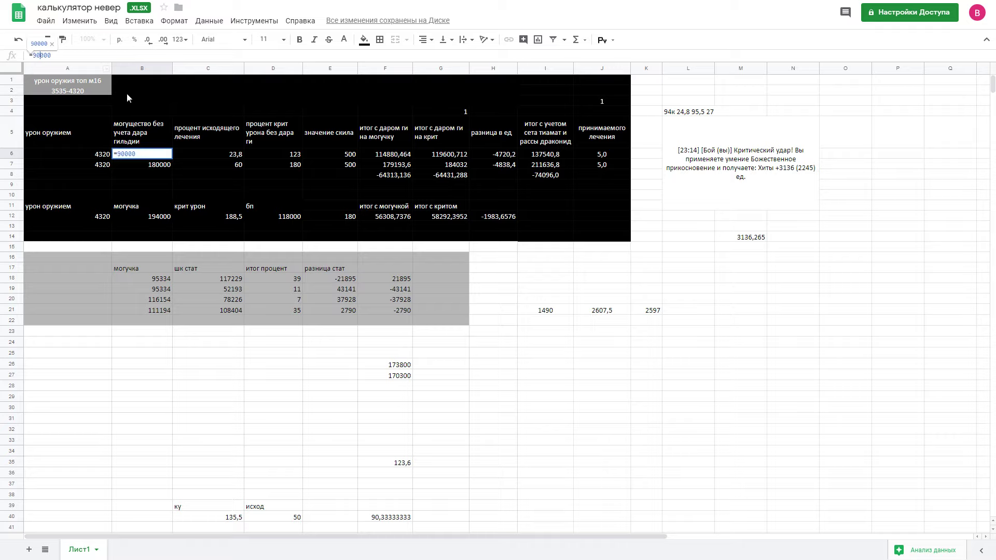
key("Return")
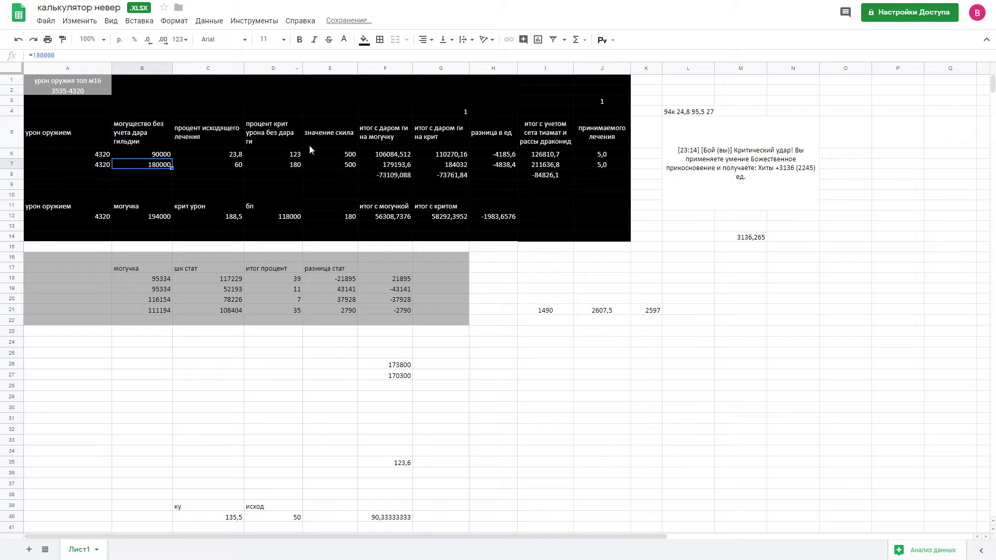
Step: Set the power in cell B6 to 123000 and inspect the Tiamat set result formula in I6
double_click(134, 155)
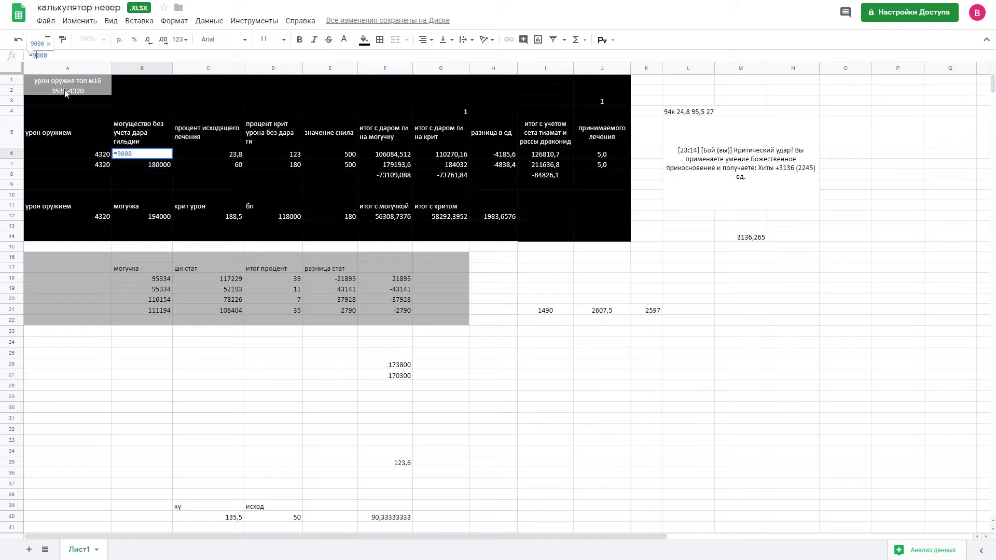
key("Left")
key("Left")
key("Left")
key("BackSpace")
key("BackSpace")
type("123")
key("Return")
left_click(547, 158)
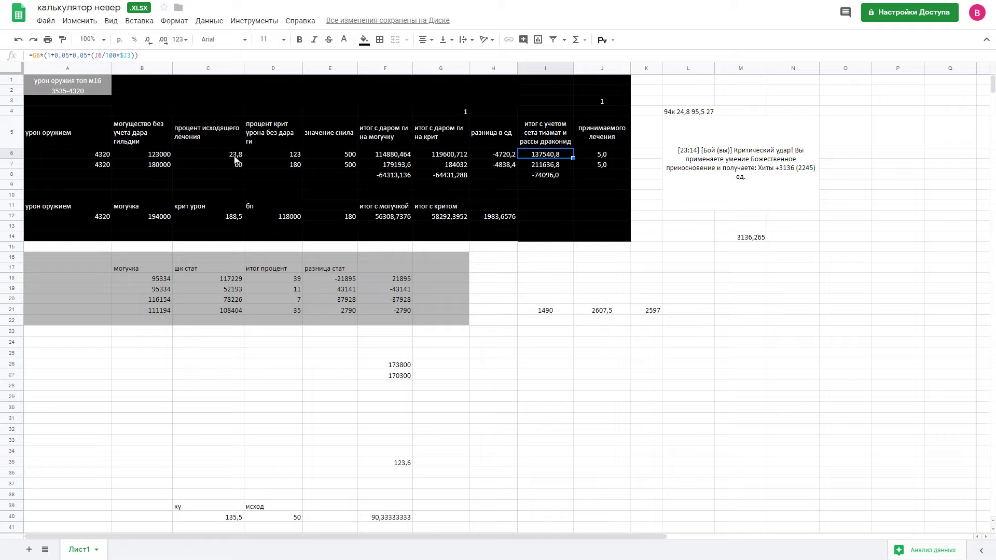
Step: Set the outgoing healing percent in cell C6 to 32,8
left_click(207, 154)
left_click(51, 56)
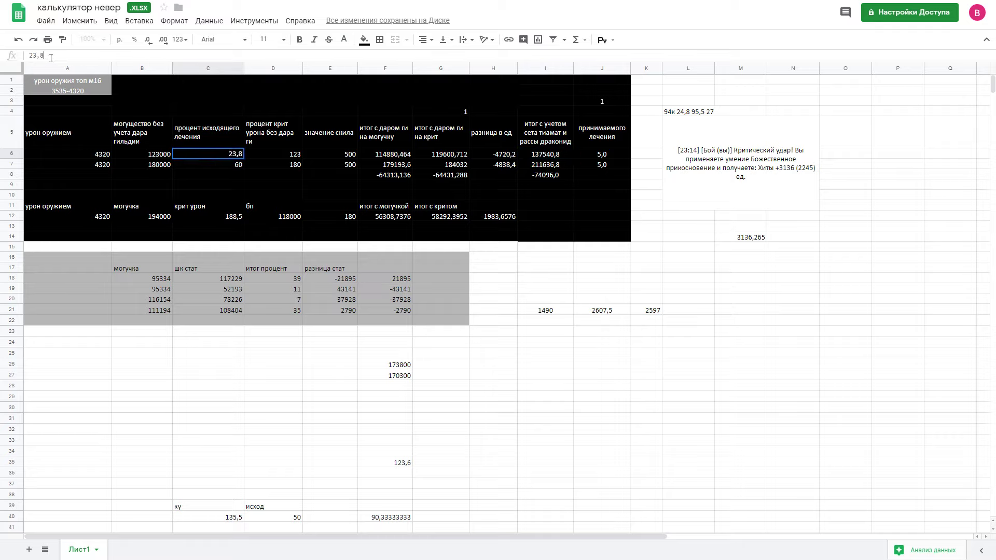
key("BackSpace")
key("BackSpace")
key("BackSpace")
type("32,8")
key("Return")
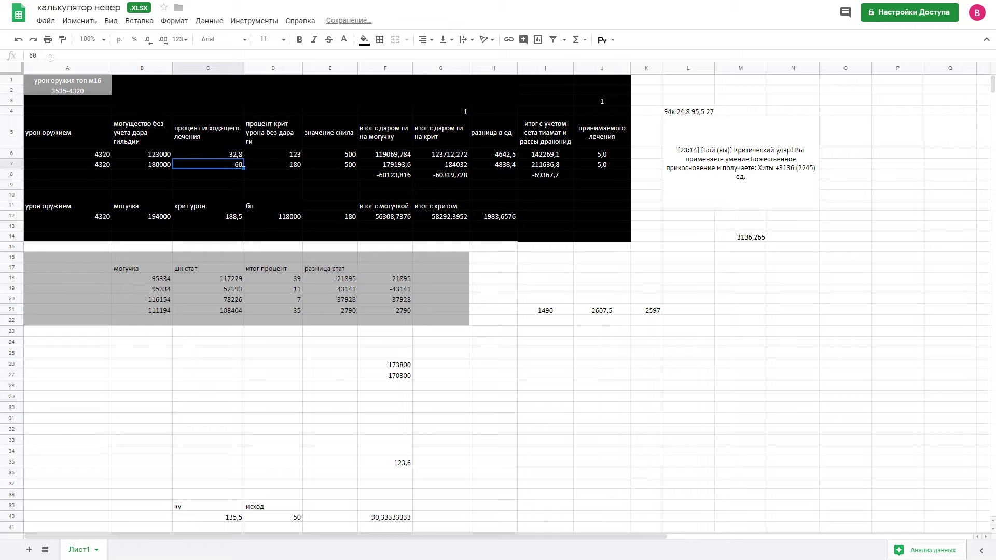
Step: Set the power without guild boon in cell B6 to 124000
key("Left")
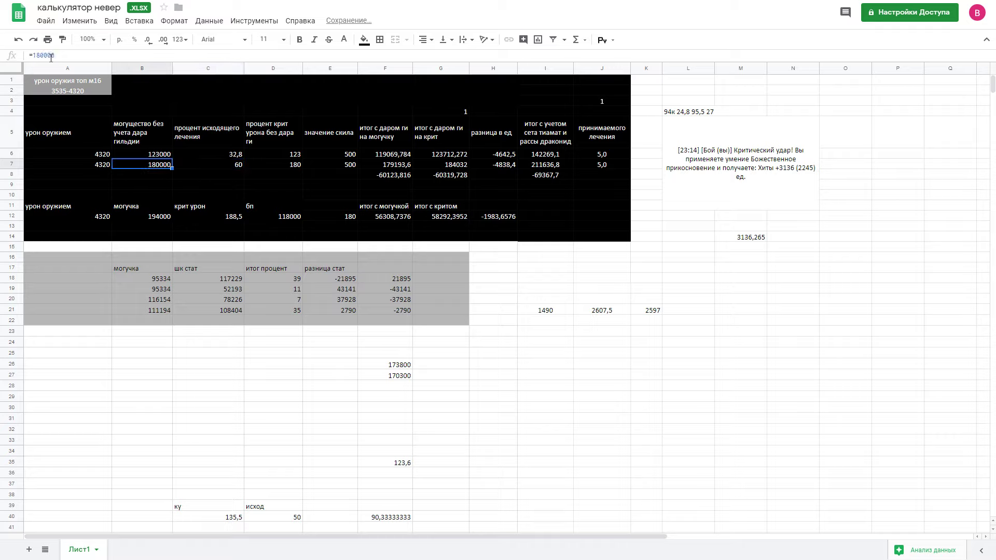
key("Up")
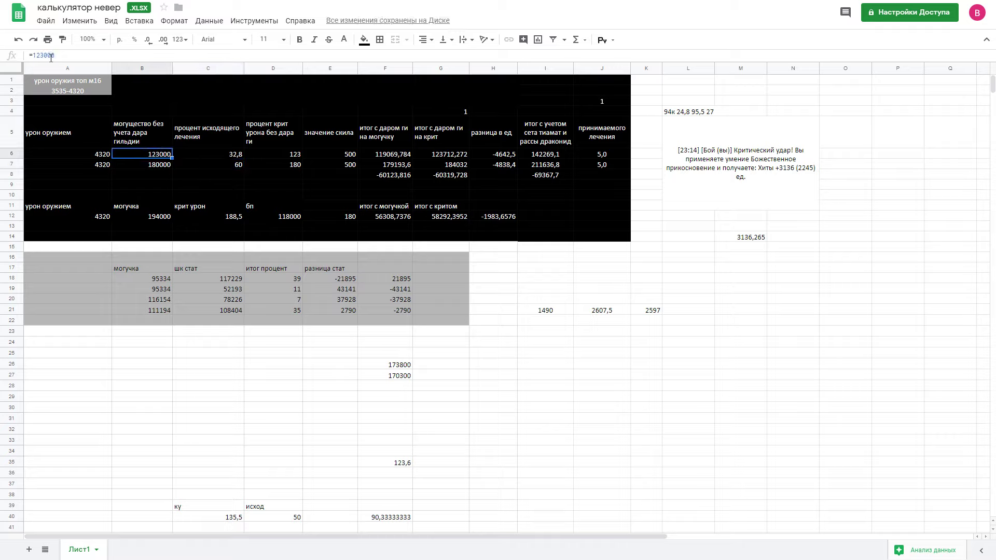
key("Down")
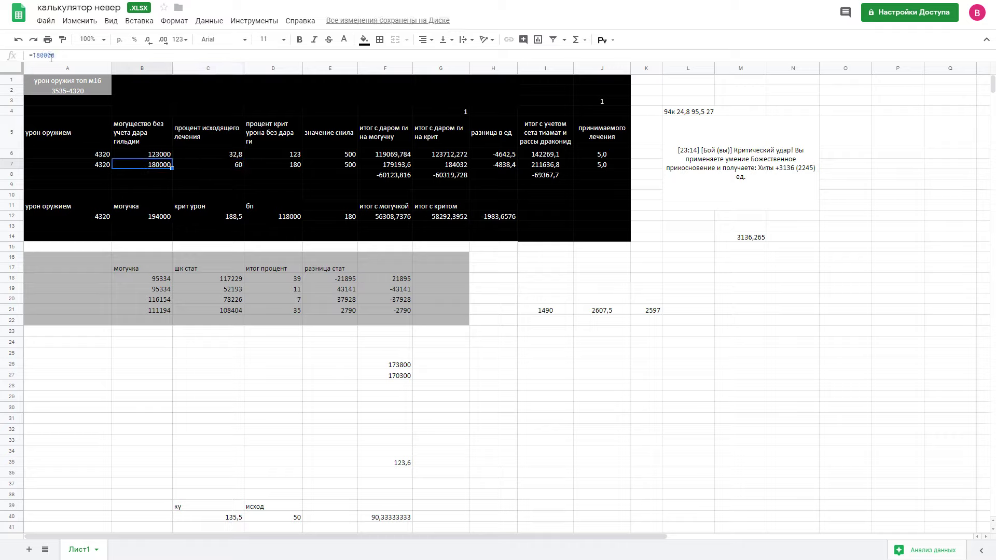
key("Up")
type("12400")
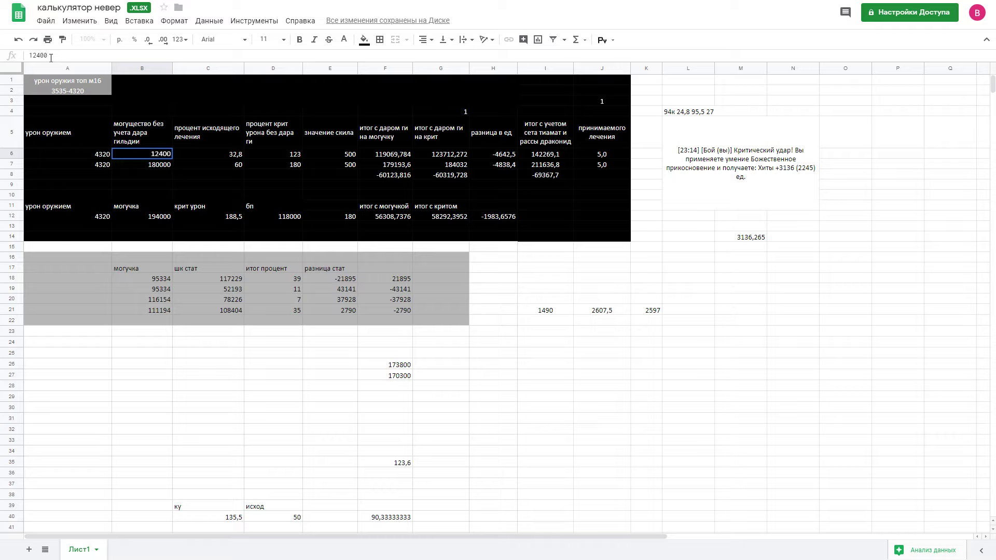
type("0")
key("Return")
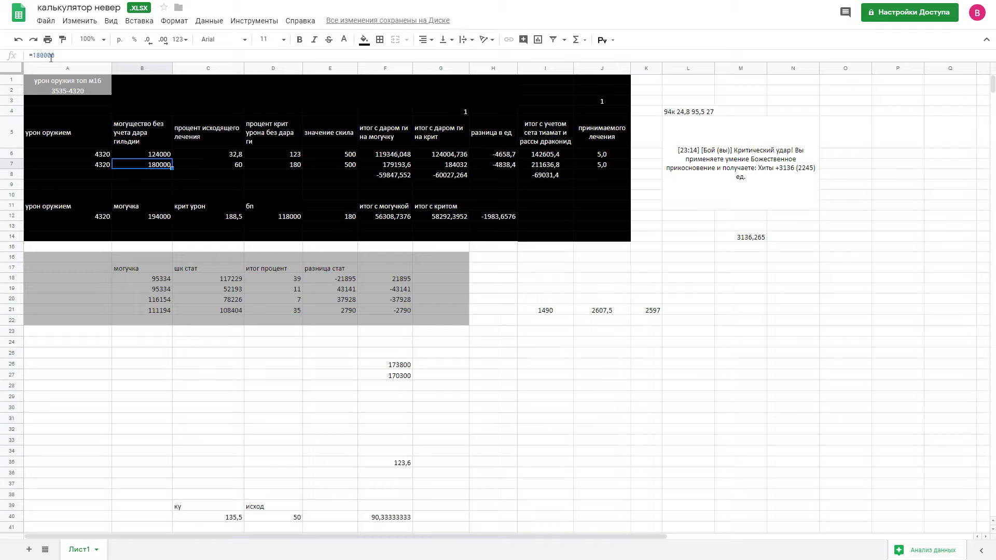
Step: In row 7, set the power to 123000 and the outgoing healing percent to 34,8
type("123000")
key("Return")
key("Right")
key("Up")
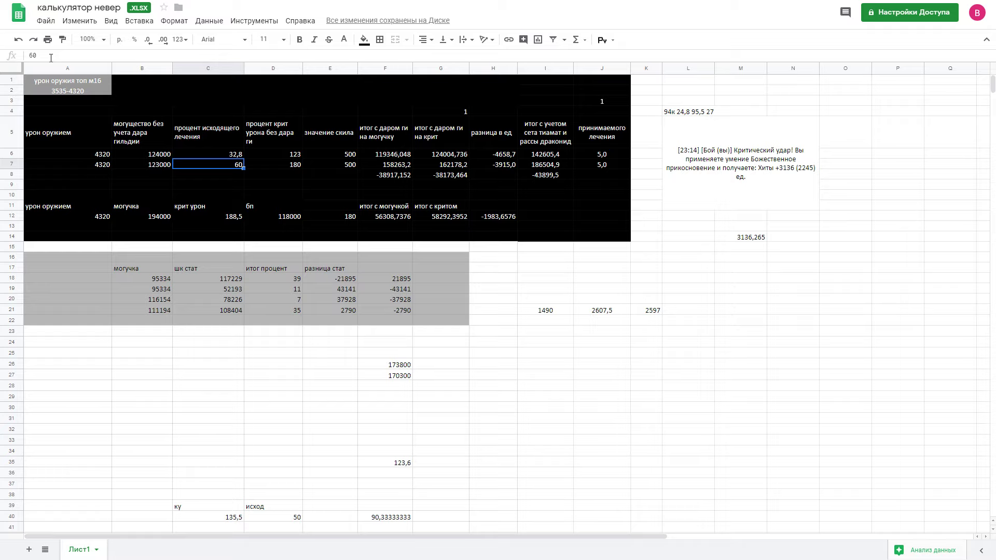
type("23,")
key("BackSpace")
key("BackSpace")
key("BackSpace")
type("34,8")
key("Return")
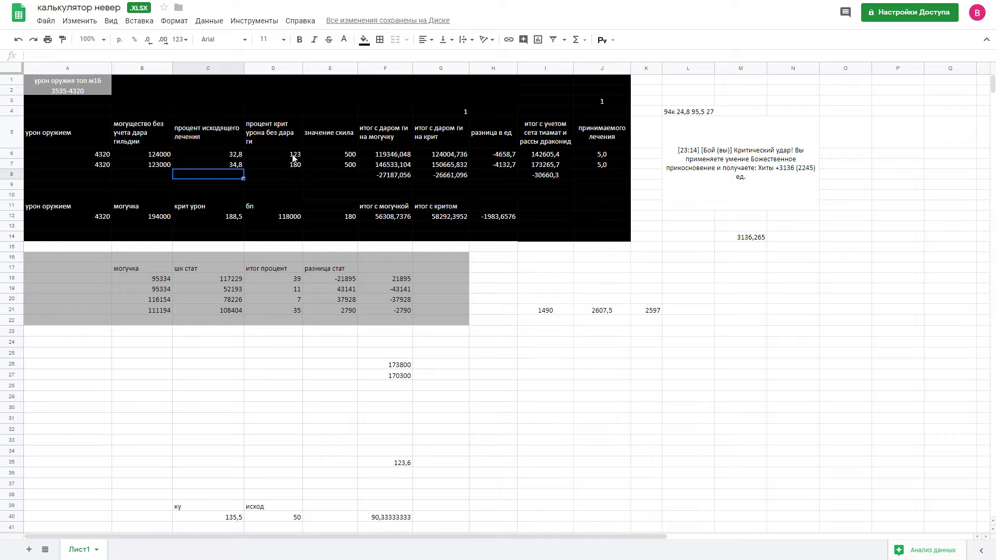
Step: Set the crit damage percent without guild boon in cell D7 to 123
left_click(271, 165)
type("123")
key("Return")
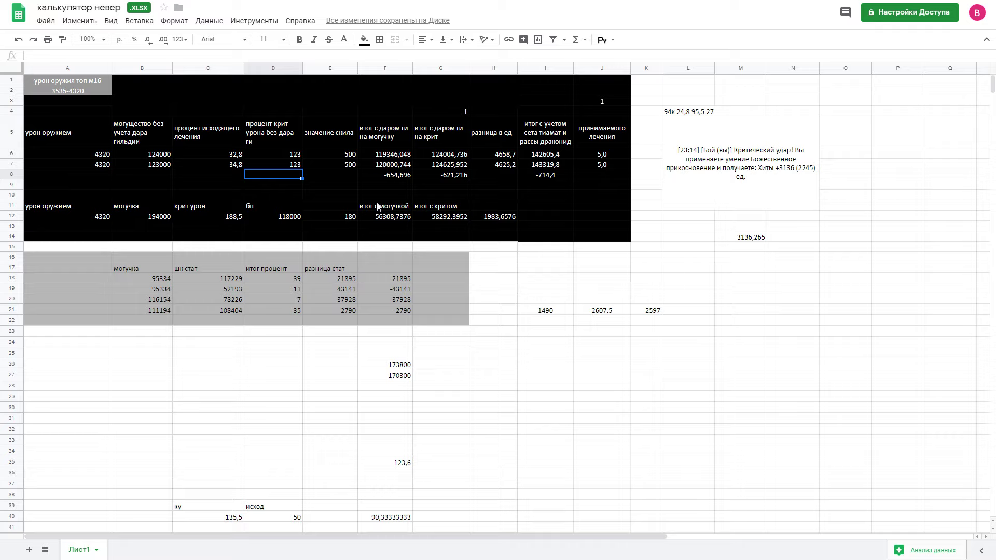
Step: Set the outgoing healing percent in cell C7 to 36,8
left_click(239, 166)
left_click(37, 55)
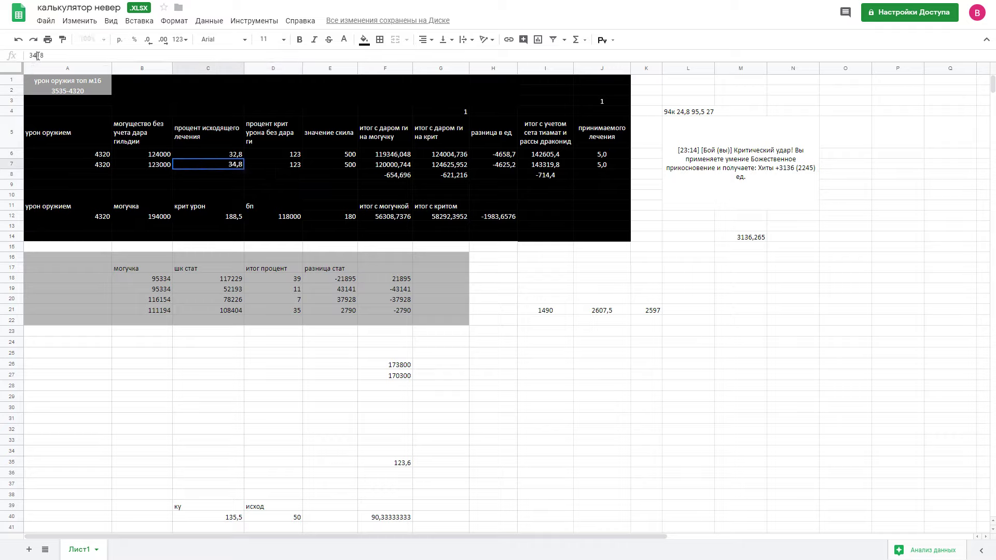
key("BackSpace")
type("6")
key("Return")
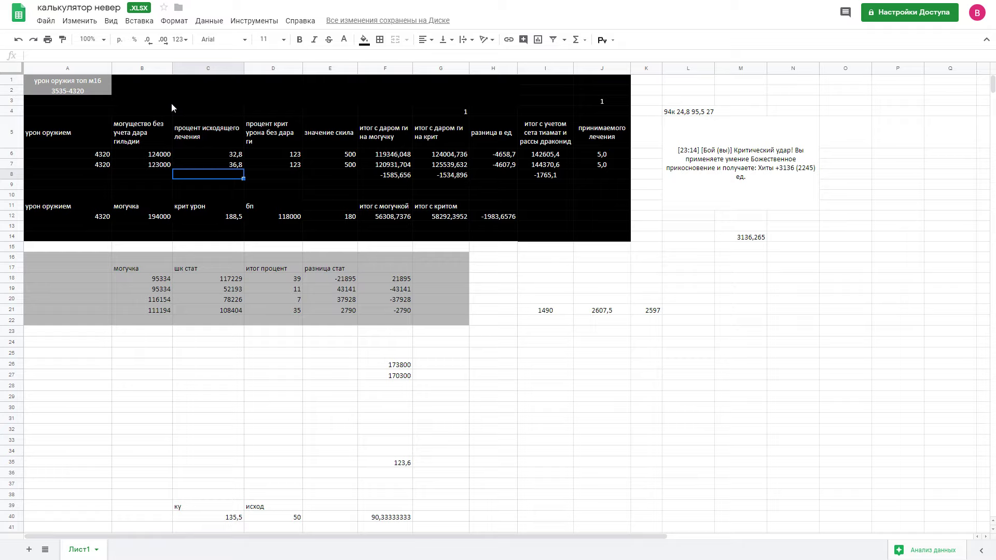
Step: Set the power without guild boon in cell B7 to 180000
key("Up")
key("Left")
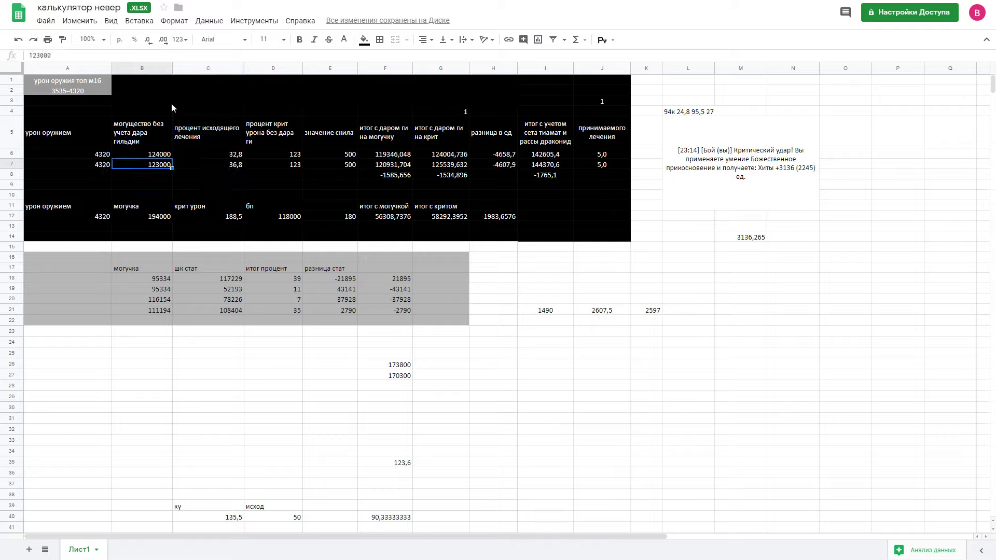
type("180000")
key("Return")
key("Right")
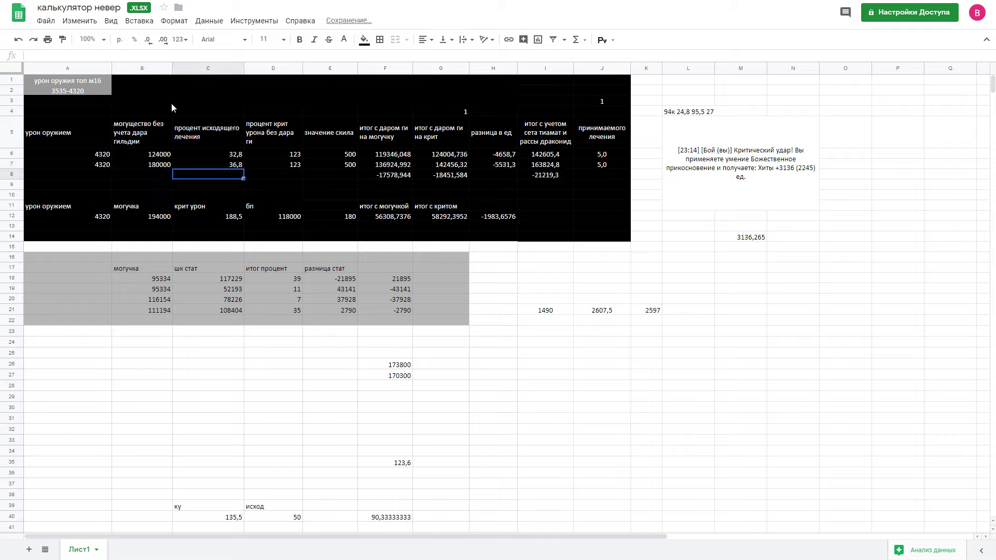
Step: Set the outgoing healing percent in cell C7 to 60
key("Right")
key("Up")
key("Left")
type("60")
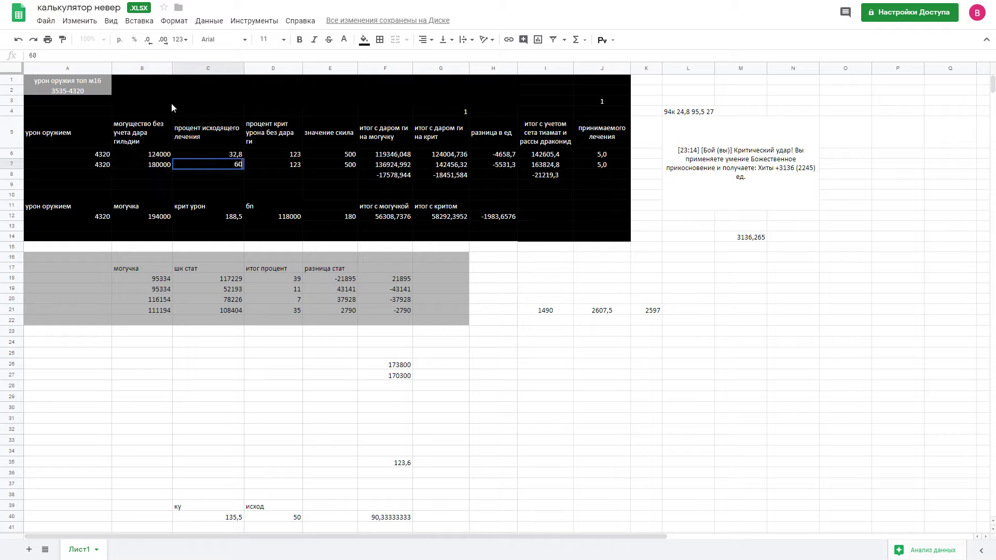
key("Return")
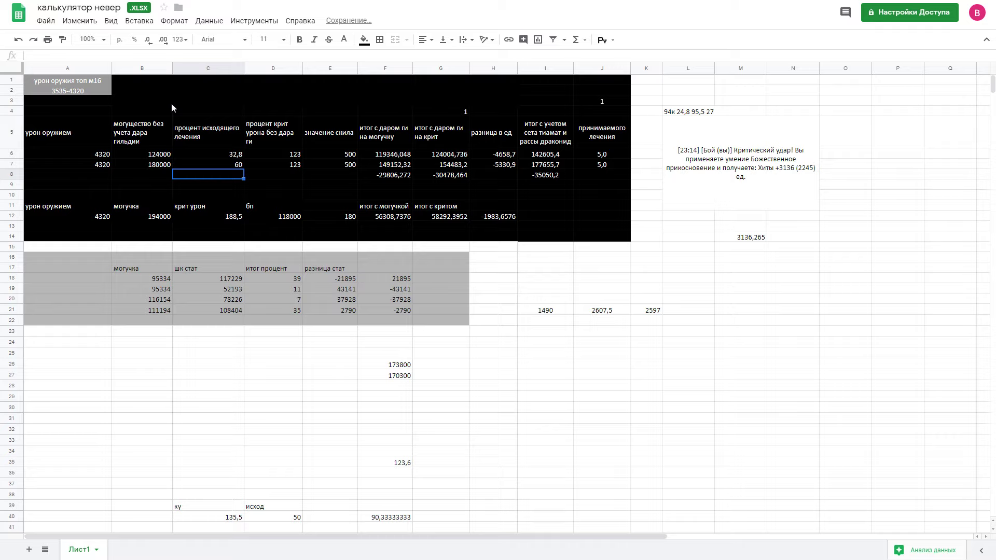
Step: In row 6, set the power without guild boon to 190000 and the outgoing healing percent to 50
key("Up")
key("Up")
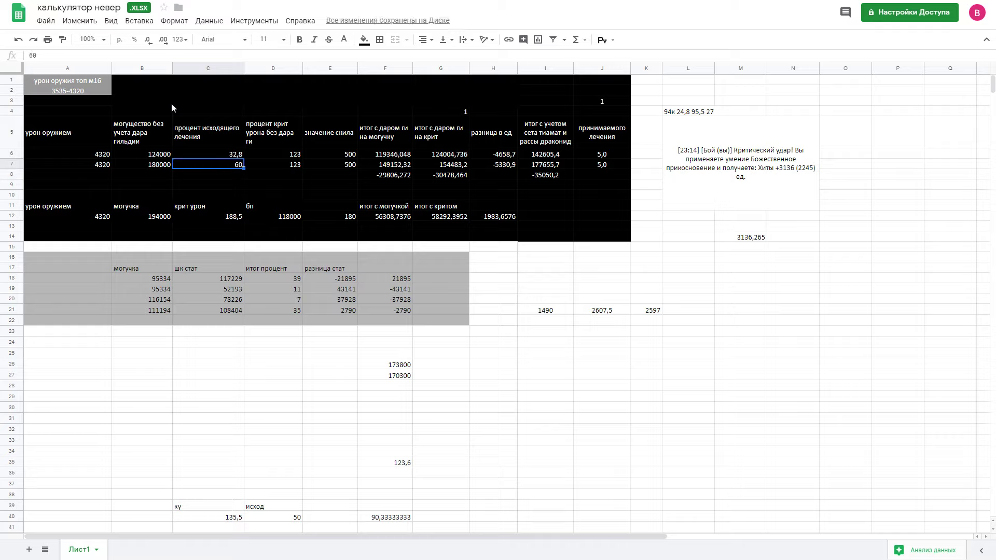
key("Left")
key("Left")
key("Right")
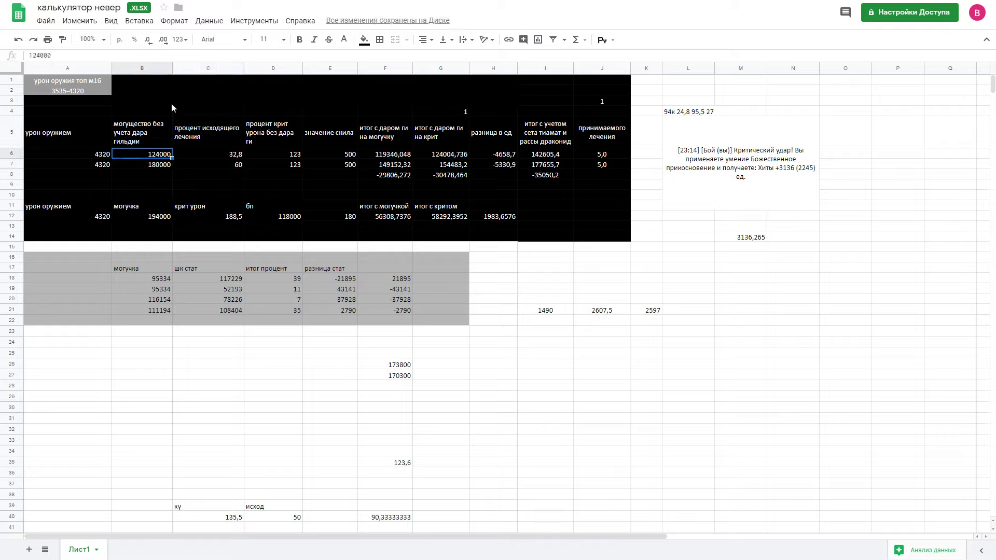
type("190000")
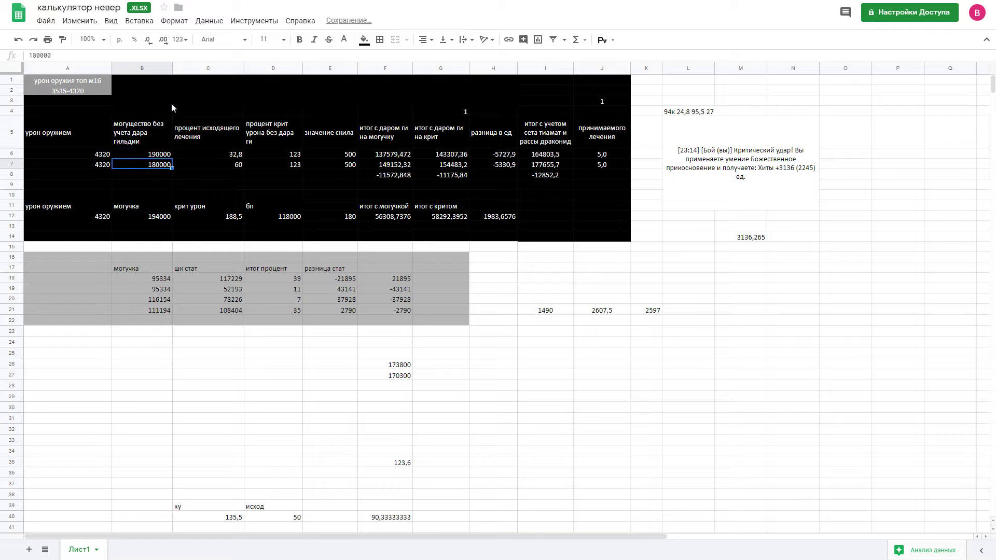
key("Right")
key("Up")
type("50")
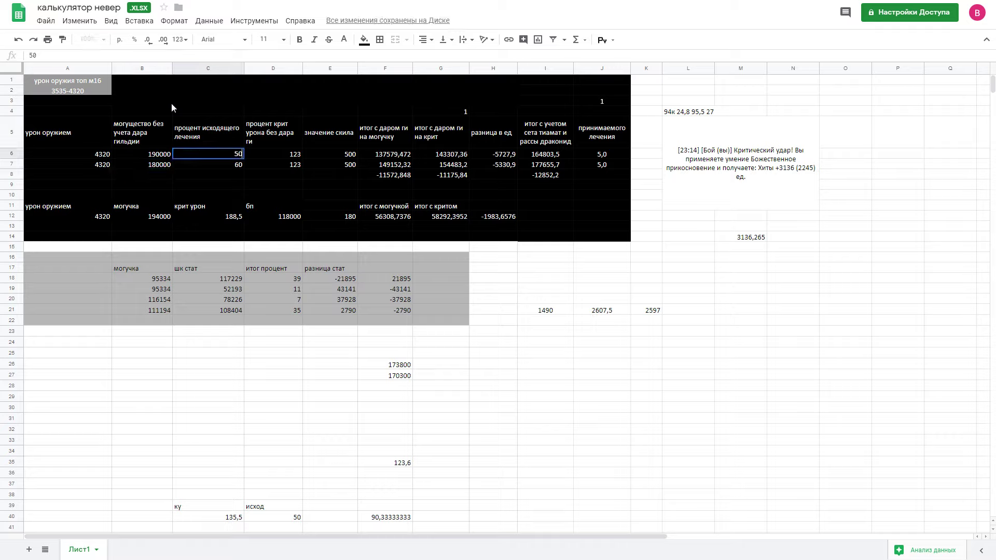
key("Return")
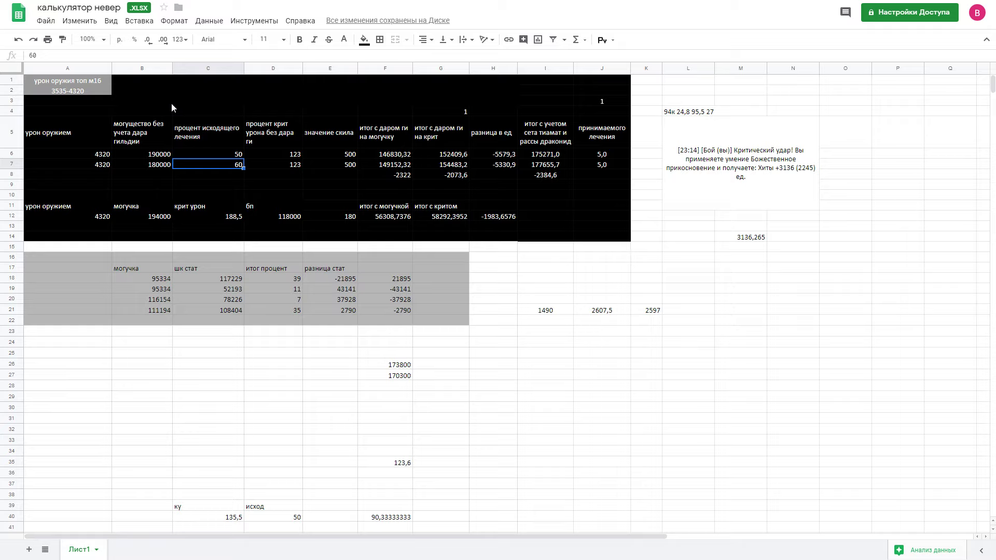
Step: Turn the power value in cell B6 into the formula =190000+19000
key("Up")
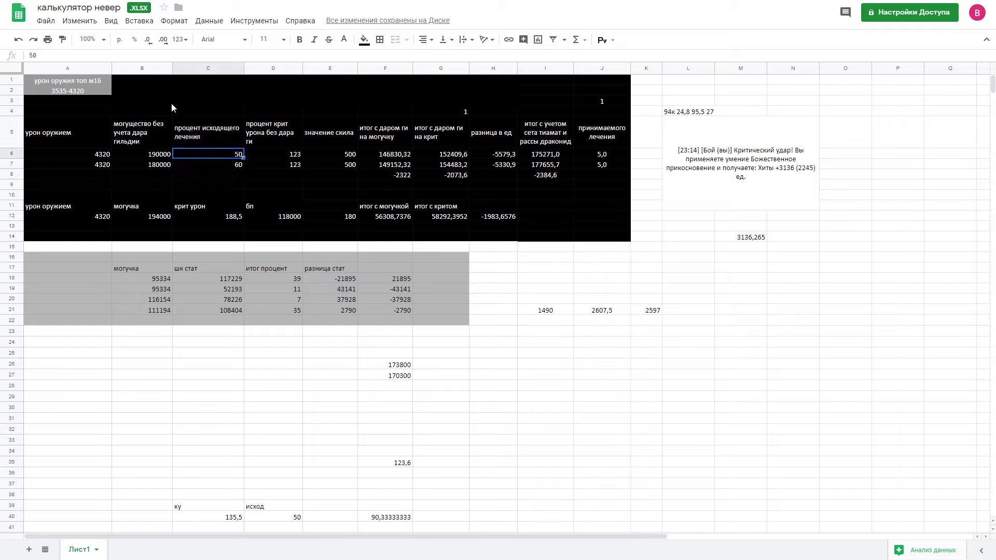
key("Left")
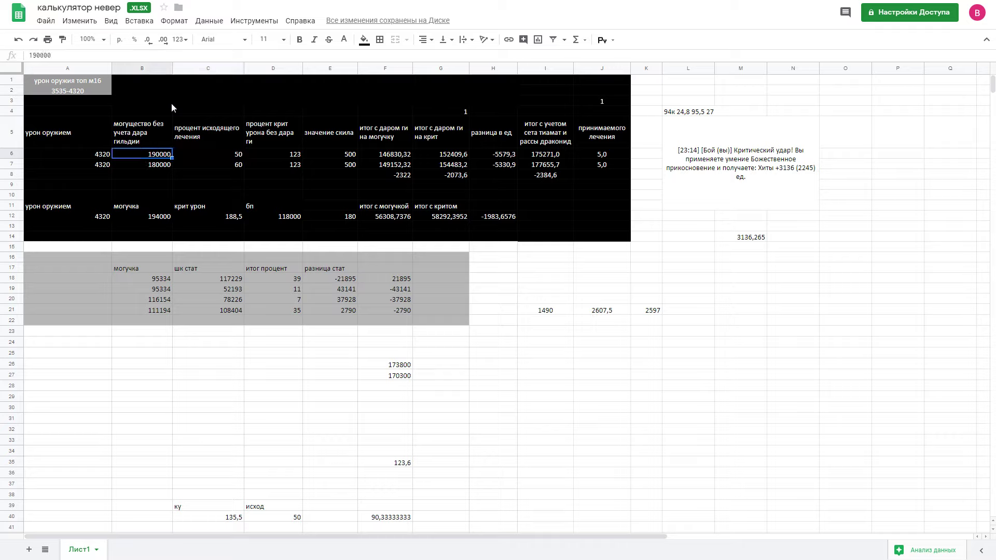
left_click(135, 55)
type("+1900")
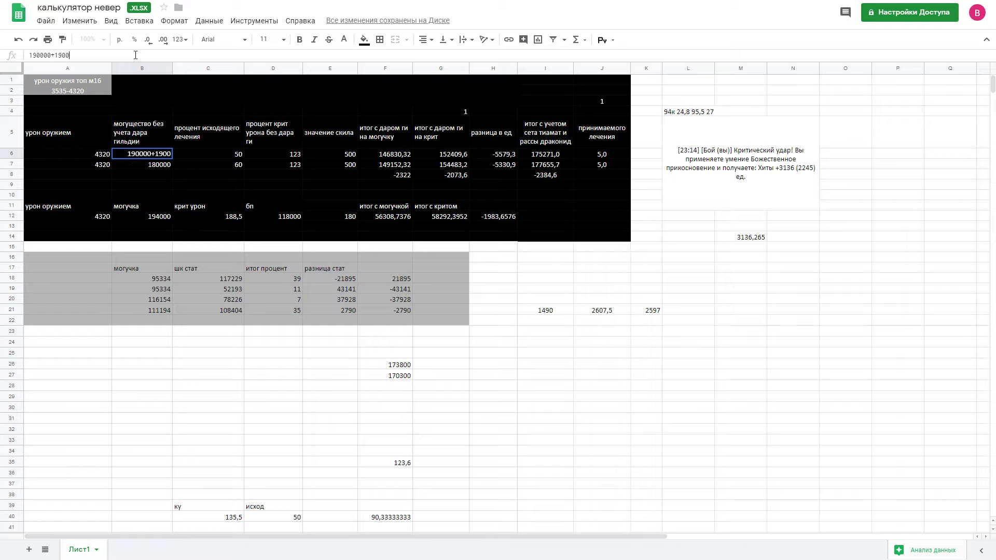
type("0")
type("=")
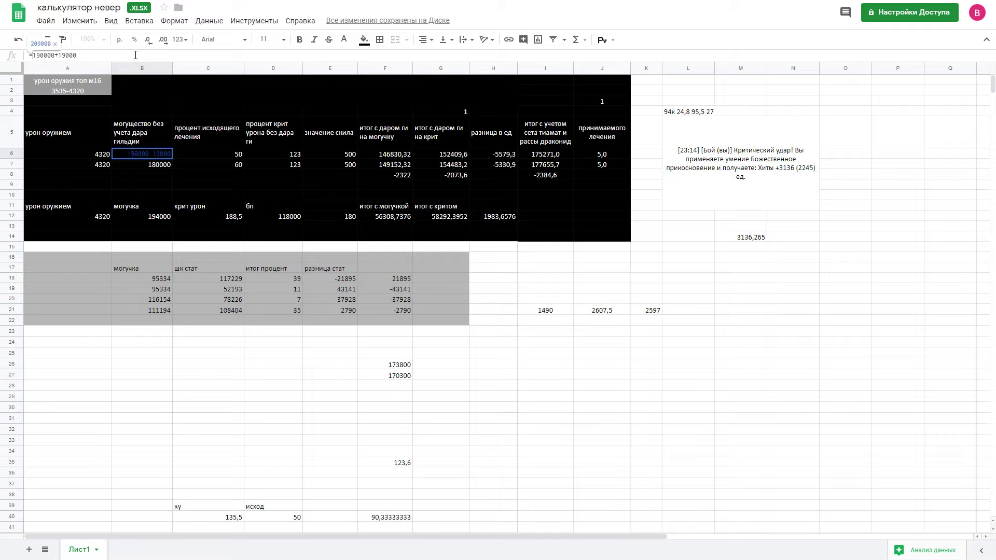
key("Return")
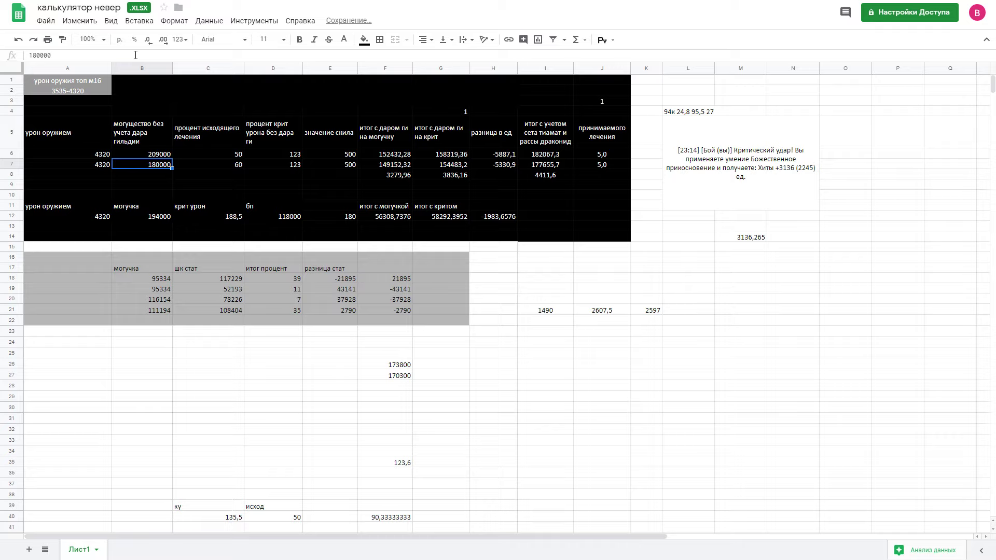
Step: Turn the power value in cell B7 into the formula =180000+18000
left_click(30, 57)
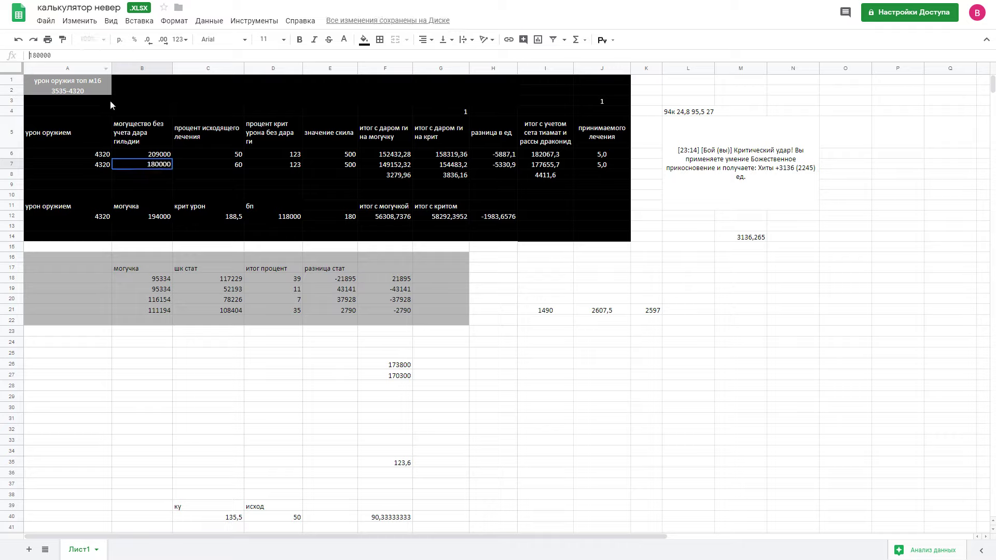
type("=180000+18000")
key("Return")
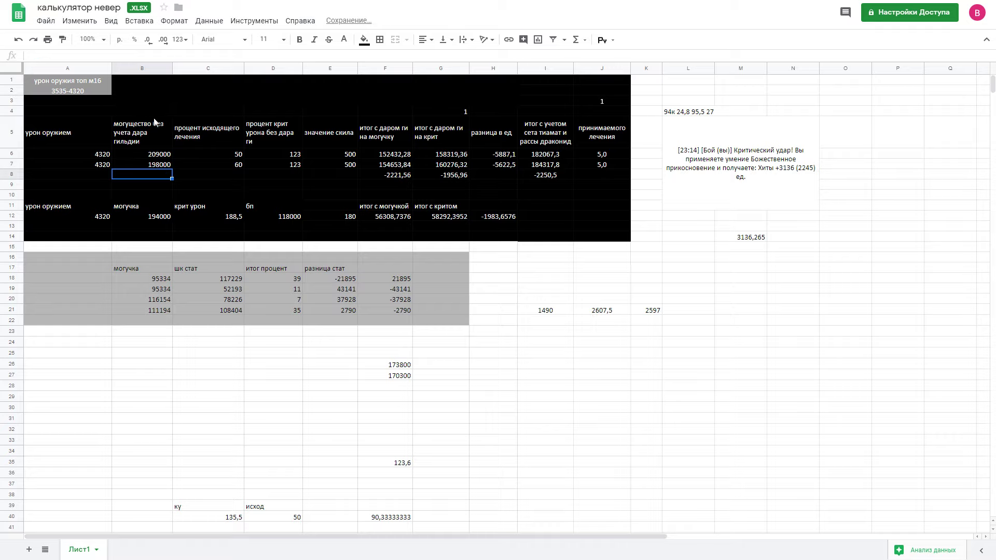
Step: Edit the addition formula in cell B6 so that it gives a power of 217800
left_click(157, 155)
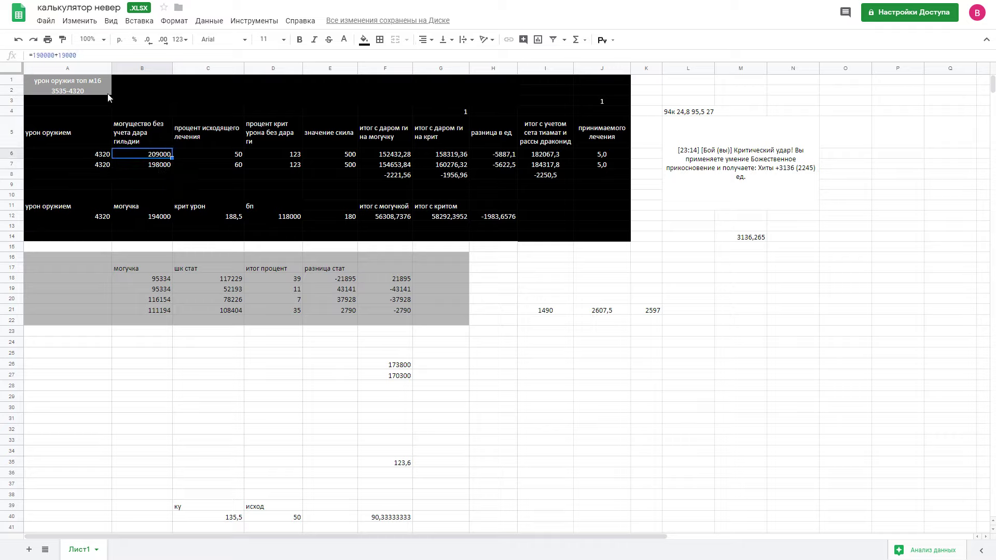
left_click(45, 56)
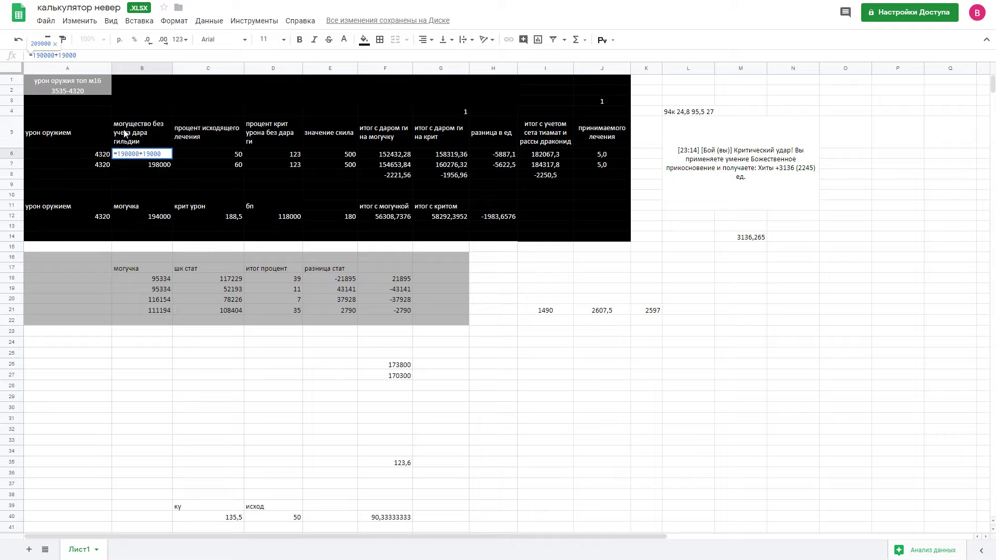
type("=")
key("BackSpace")
key("BackSpace")
type("8")
key("BackSpace")
type("9")
key("BackSpace")
type("8")
key("Return")
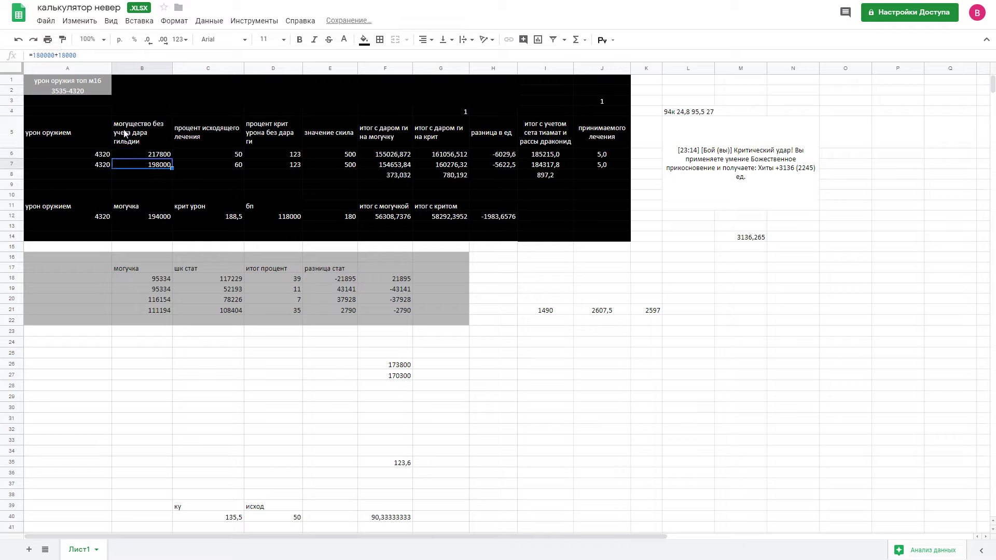
Step: Set the outgoing healing percent in cell C6 to 40
key("Right")
key("Up")
type("40")
key("Return")
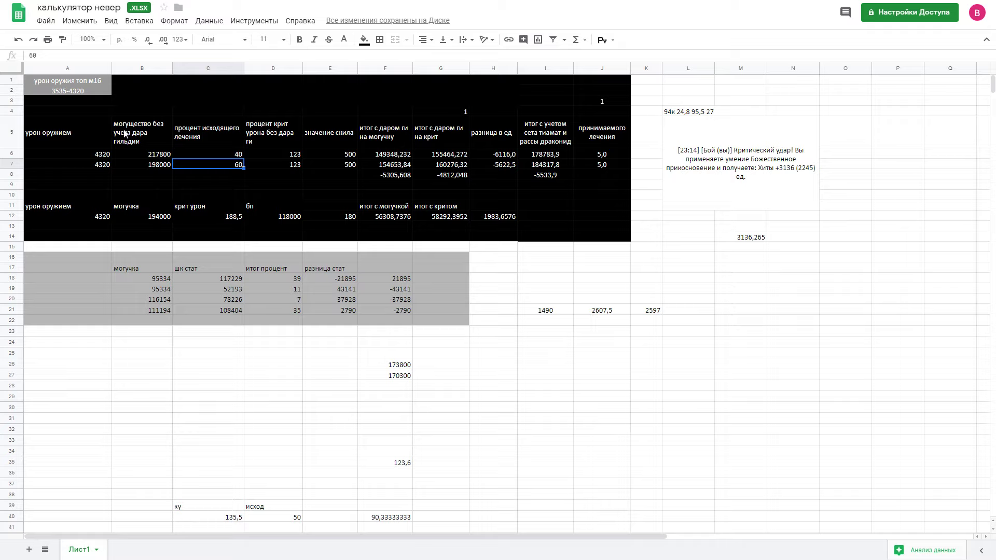
Step: Set the value in cell G4, above the heading of the guild crit boon result column, to 0
key("Down")
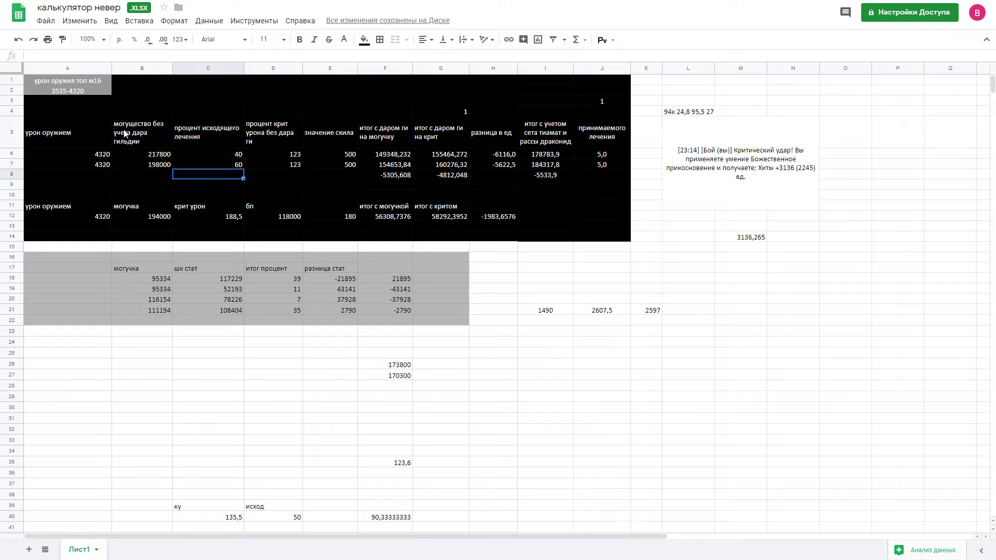
key("Up")
key("Up")
key("Up")
key("Up")
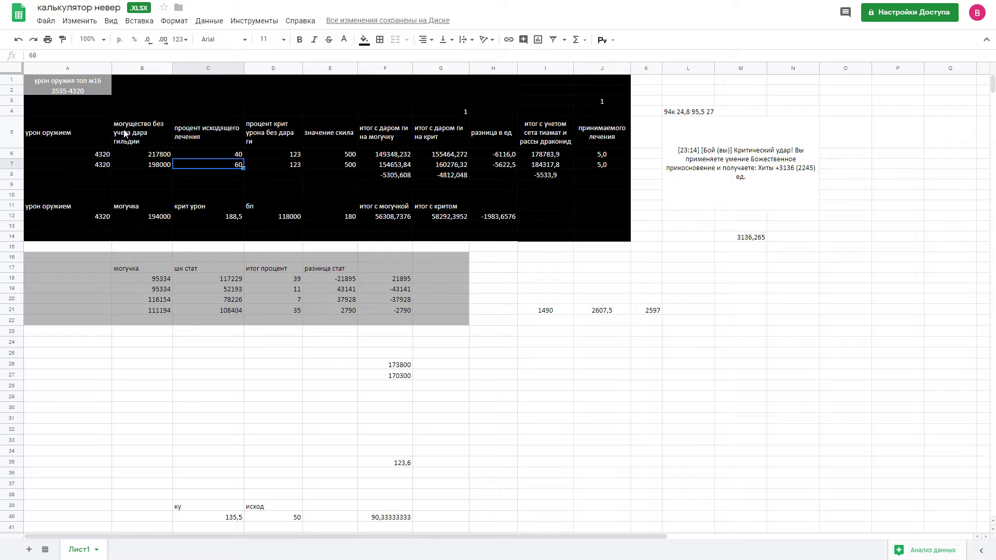
key("Right")
key("Right")
key("Right")
key("Right")
key("Right")
key("Right")
key("Right")
key("Left")
key("Left")
key("Left")
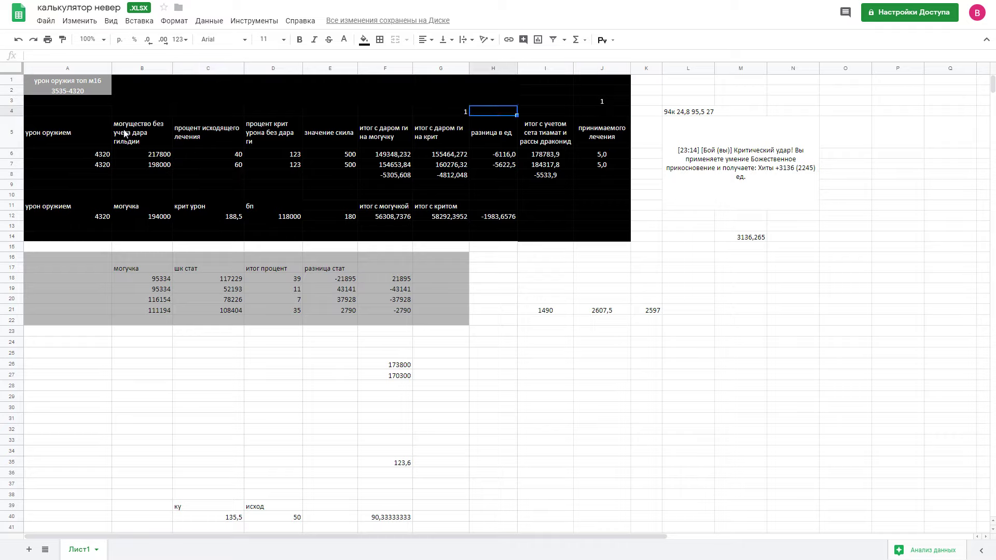
type("0")
key("Return")
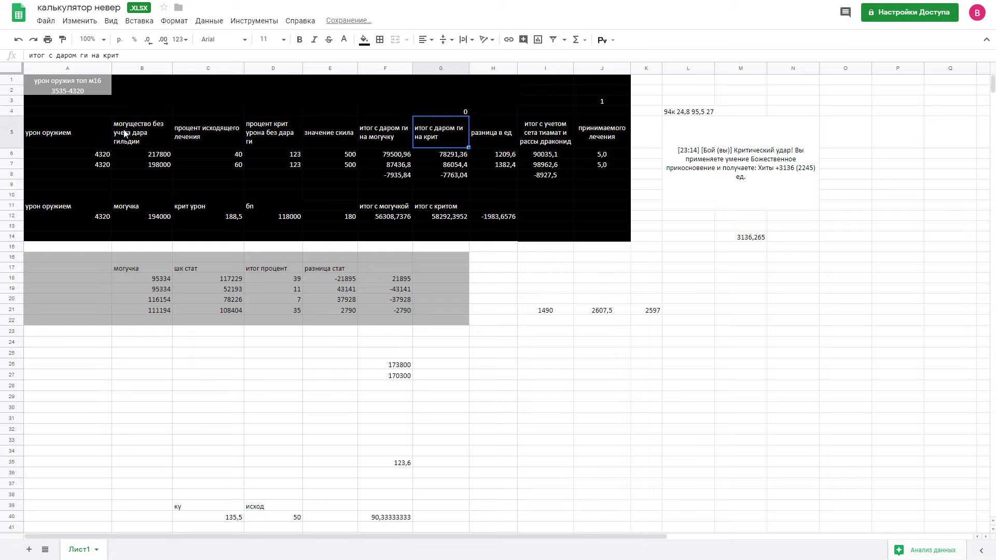